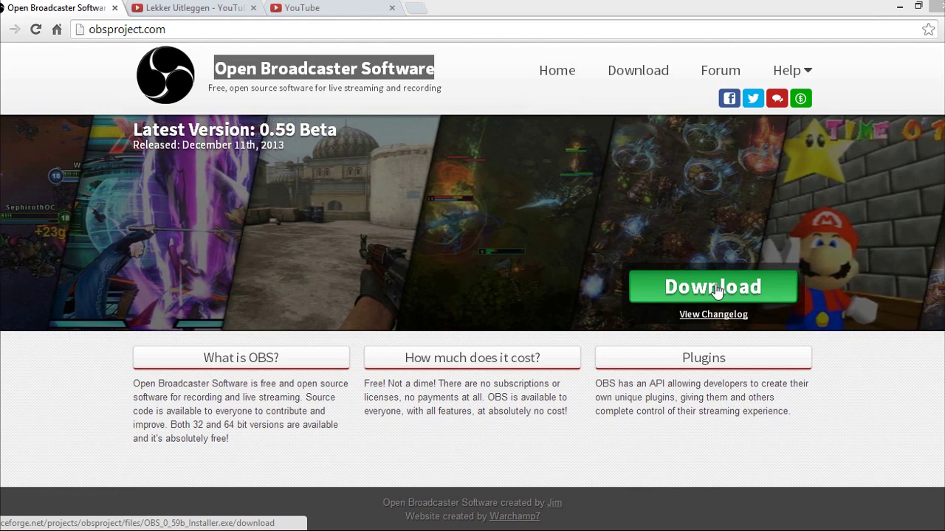
# Download the Open Broadcaster Software 0.59b installer from obsproject.com and open the downloaded file.
pyautogui.click(715, 287)
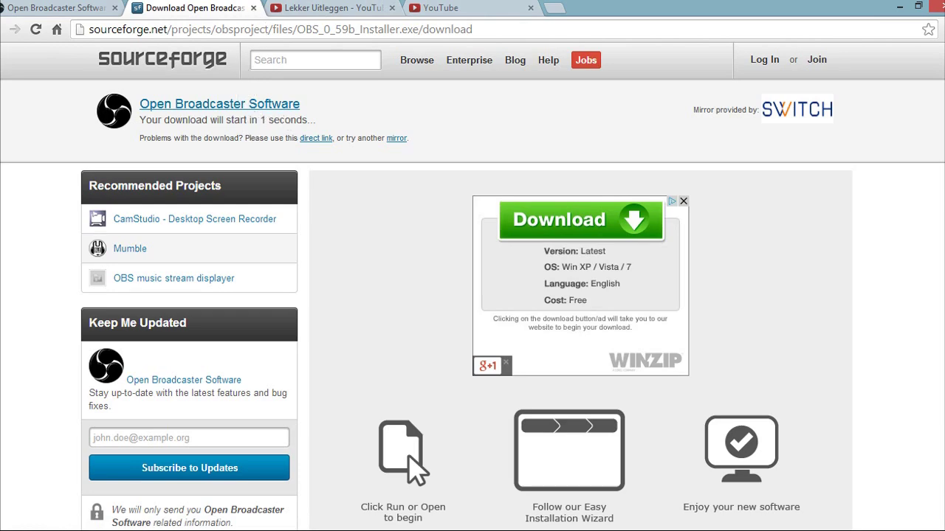
pyautogui.click(253, 8)
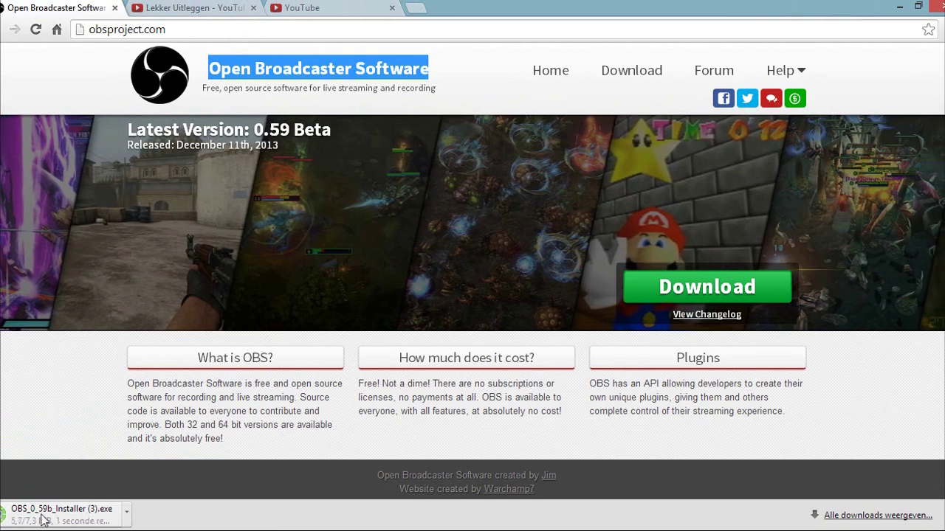
pyautogui.click(45, 514)
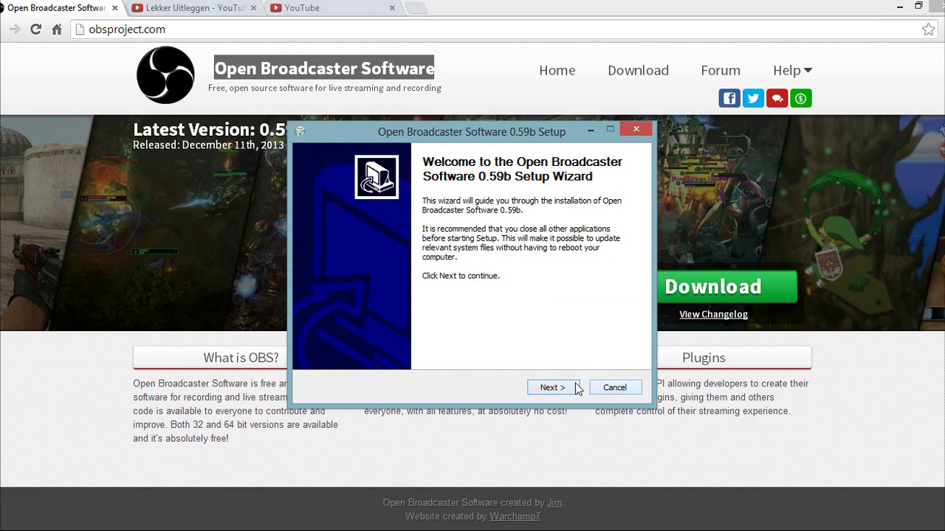
# Install Open Broadcaster Software 0.59b with the default options and launch it when setup completes.
pyautogui.click(565, 388)
pyautogui.click(558, 388)
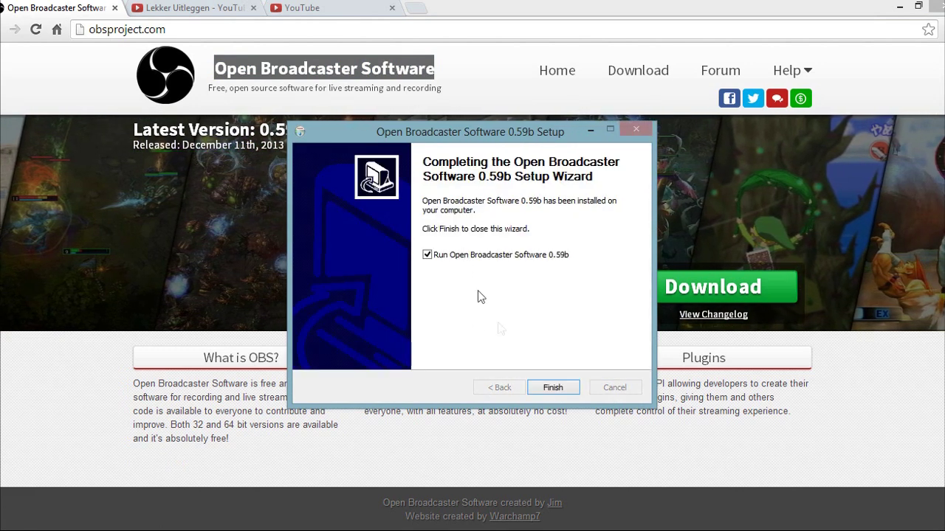
pyautogui.click(553, 386)
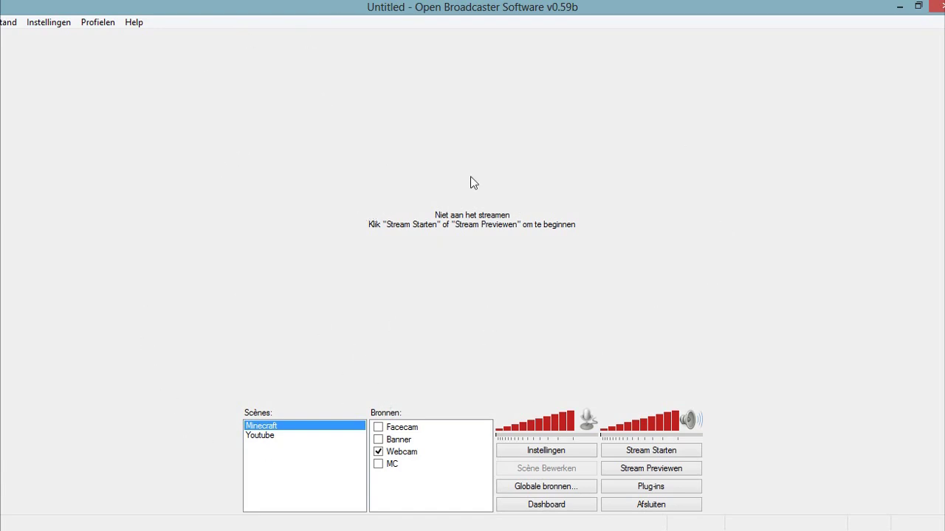
# Delete the Webcam source from the Youtube scene and confirm the removal.
pyautogui.click(338, 436)
pyautogui.click(399, 429)
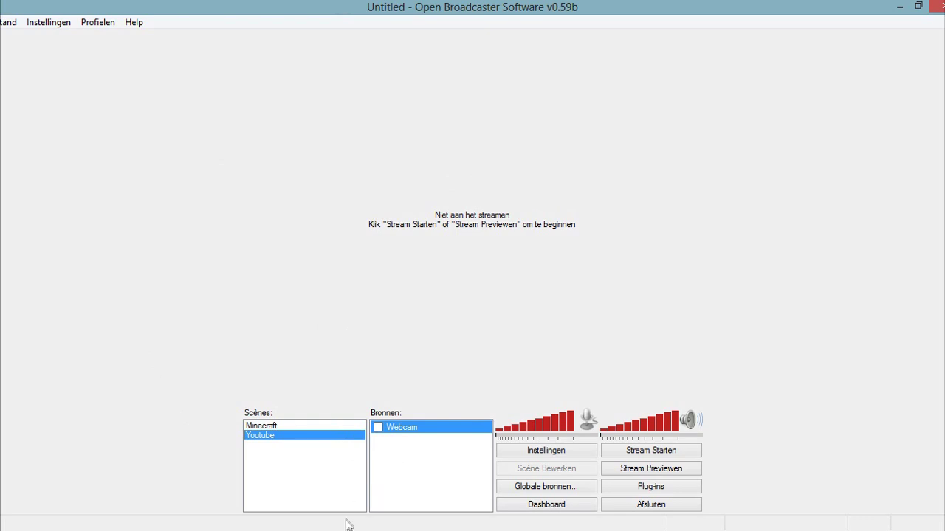
pyautogui.press('Delete')
pyautogui.press('Return')
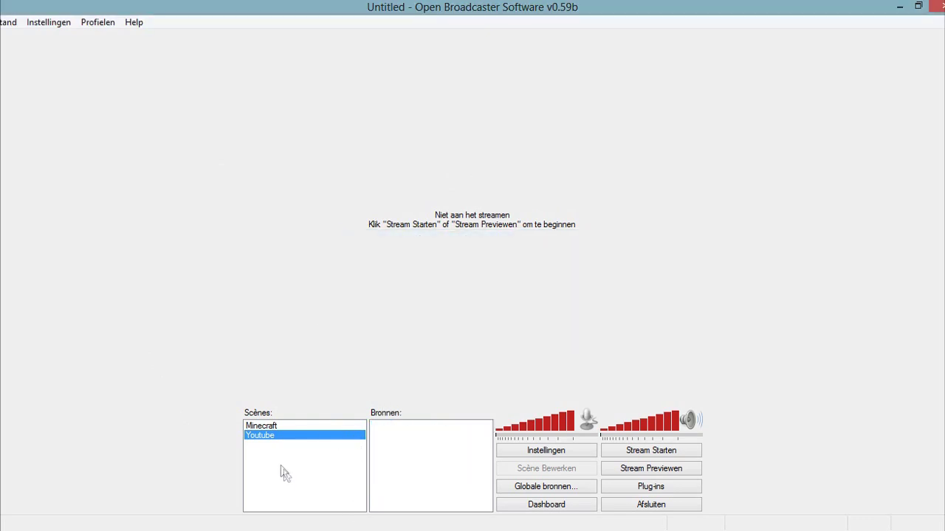
# Remove the Youtube scene from the scene list and confirm the deletion.
pyautogui.rightClick(266, 435)
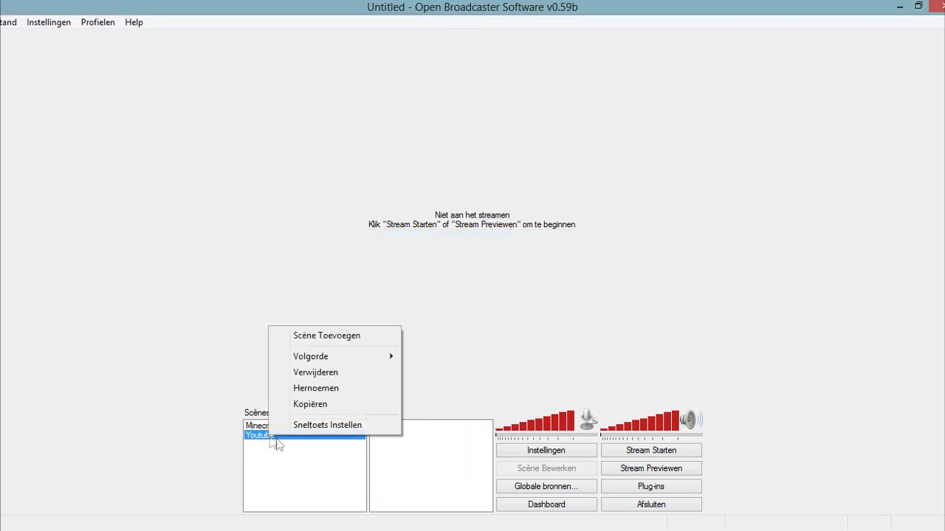
pyautogui.click(310, 373)
pyautogui.press('Return')
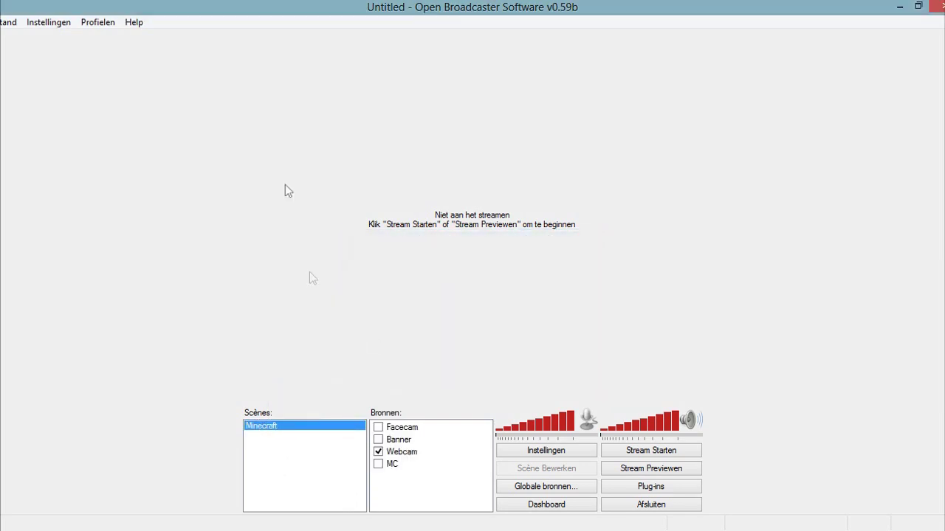
# Open the program settings and examine the maximum bitrate and buffer size for video encoding.
pyautogui.click(44, 22)
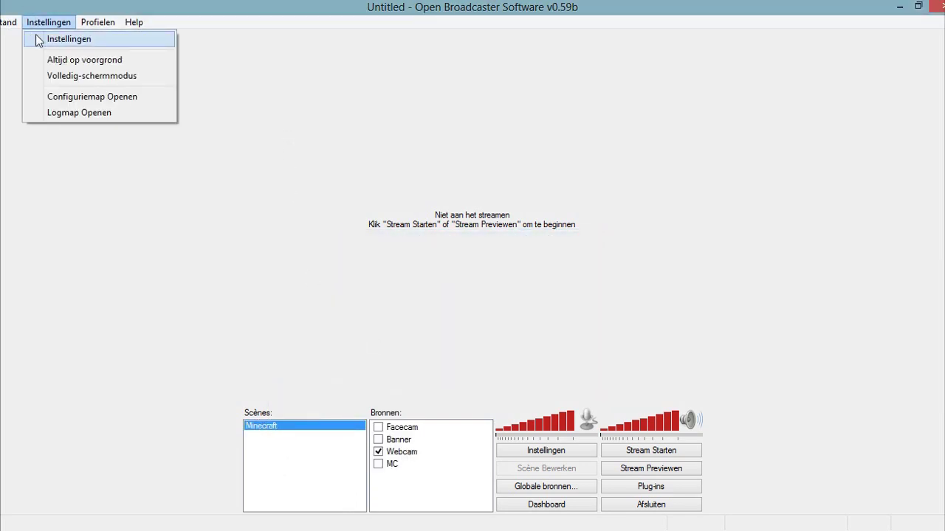
pyautogui.click(46, 38)
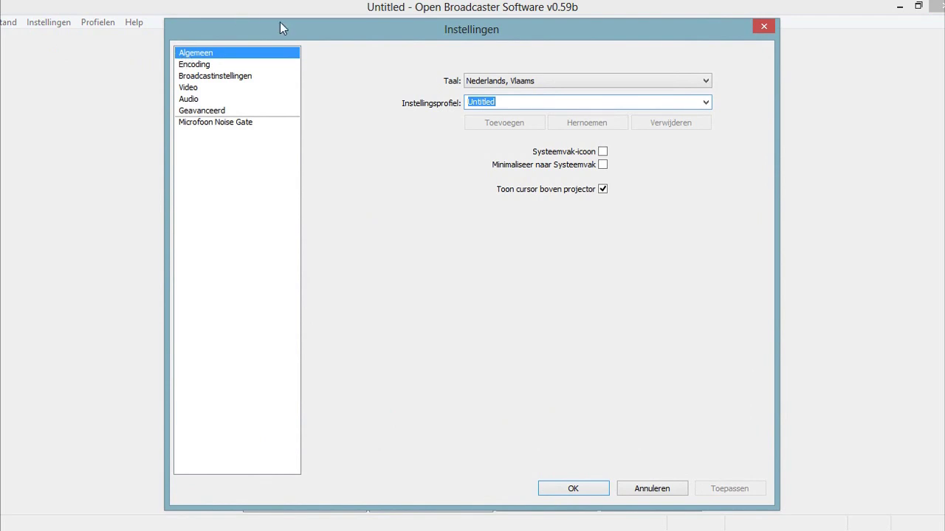
pyautogui.click(226, 65)
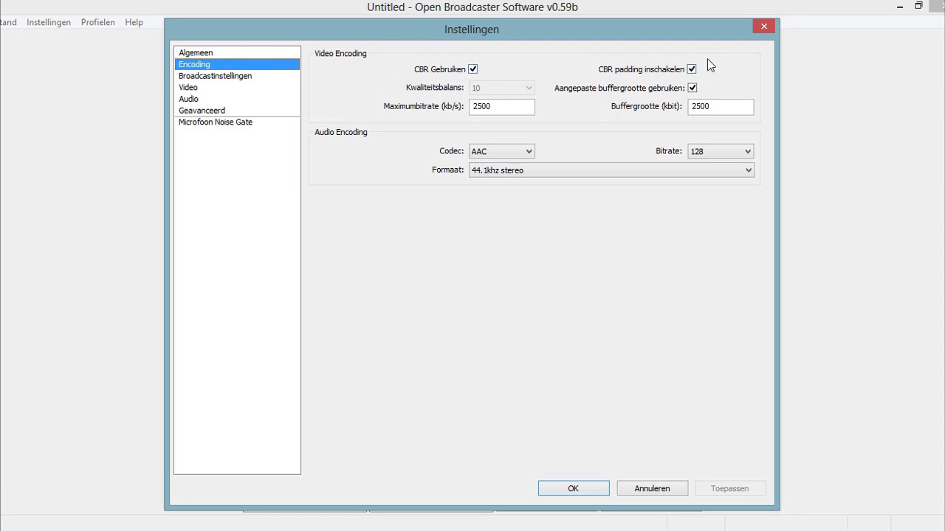
pyautogui.moveTo(517, 107); pyautogui.dragTo(286, 99)
pyautogui.moveTo(742, 107); pyautogui.dragTo(575, 104)
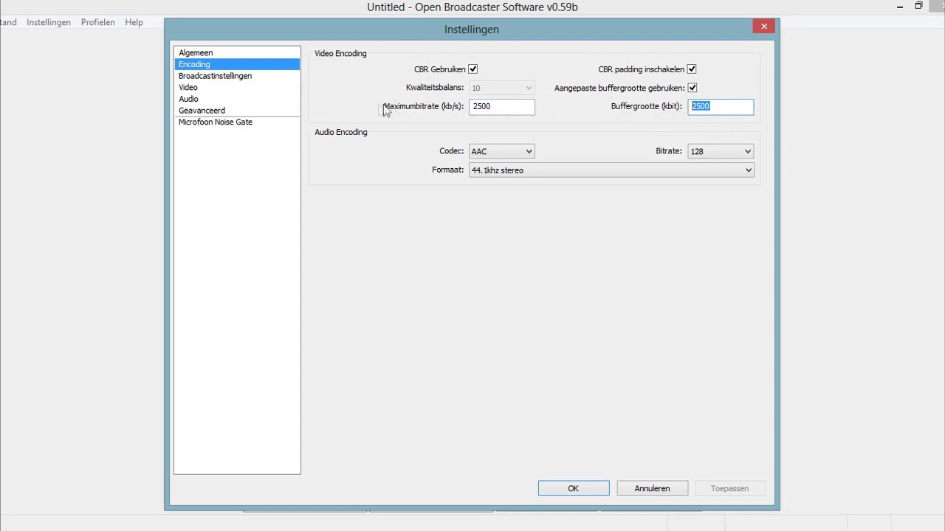
pyautogui.click(704, 109)
pyautogui.click(505, 112)
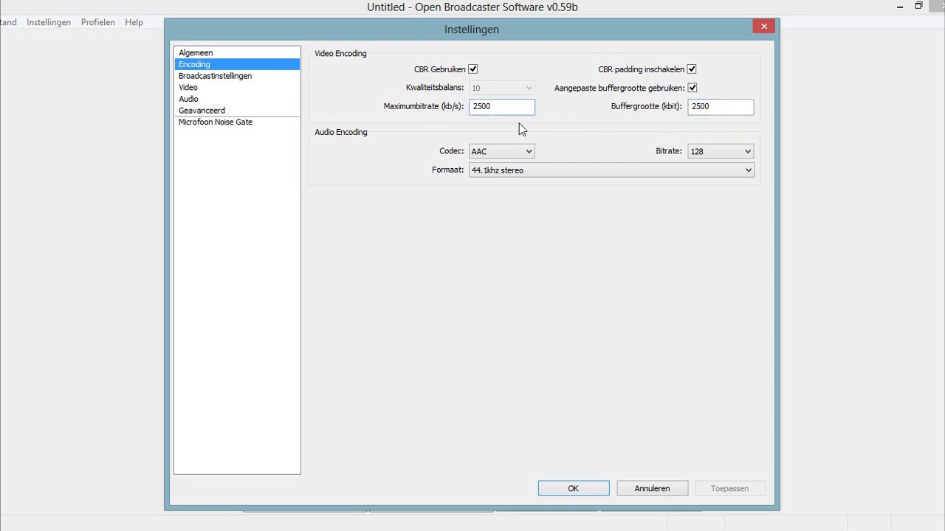
# Examine the audio codec and bitrate choices, and go to the broadcast settings without saving the encoding changes.
pyautogui.click(521, 155)
pyautogui.click(506, 174)
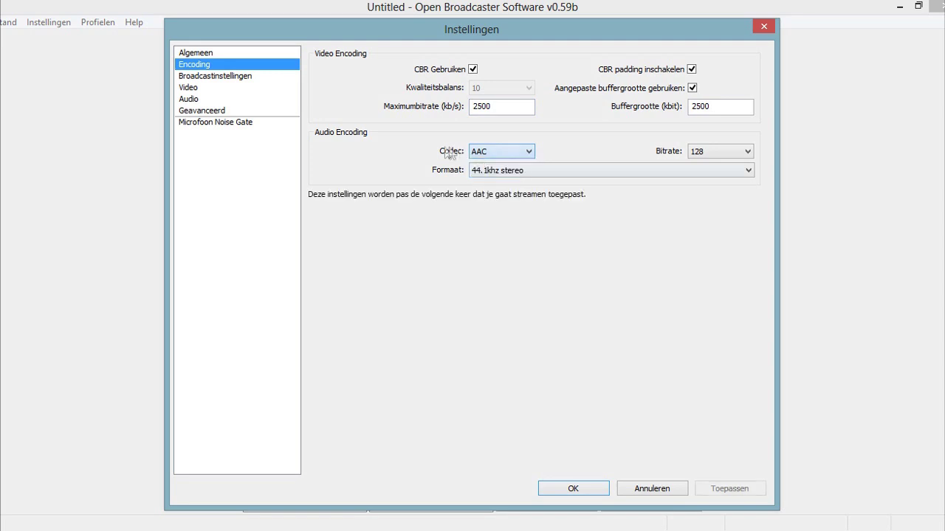
pyautogui.click(723, 154)
pyautogui.click(705, 213)
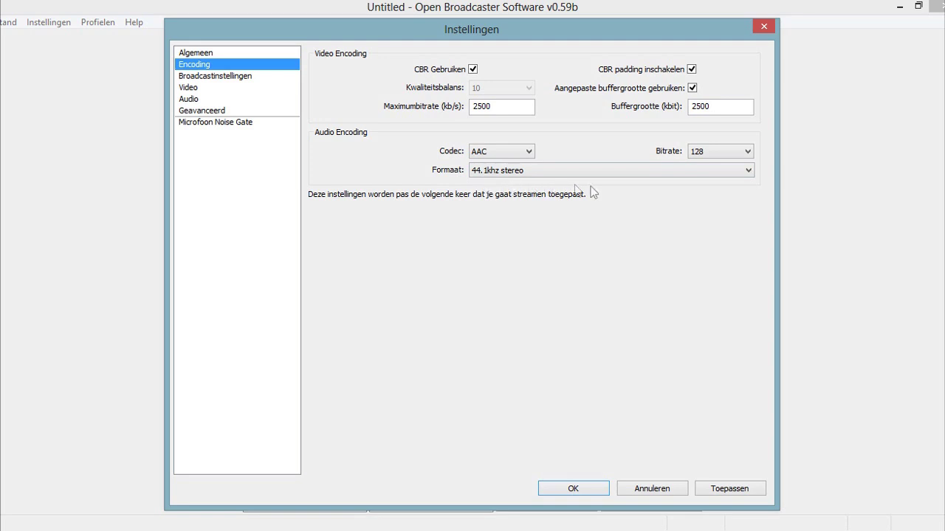
pyautogui.click(218, 76)
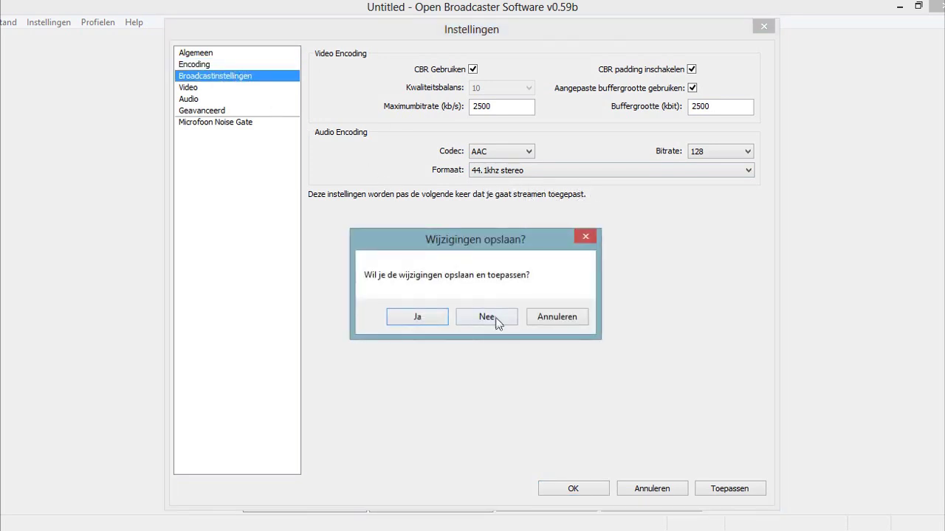
pyautogui.click(551, 379)
# Examine the available broadcast modes, streaming services and servers, keeping Live Stream, Twitch / Justin.tv and EU: Amsterdam, NL selected.
pyautogui.click(483, 66)
pyautogui.click(484, 77)
pyautogui.click(516, 86)
pyautogui.click(487, 98)
pyautogui.click(489, 85)
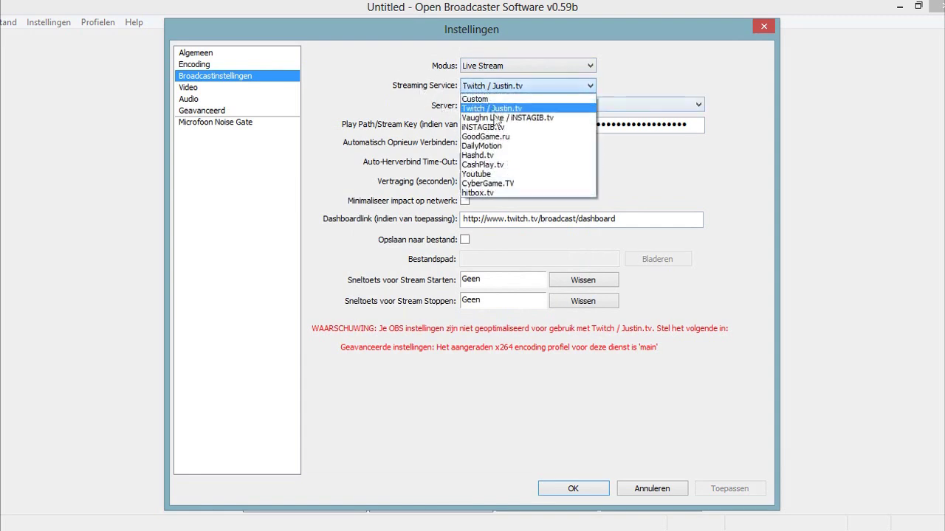
pyautogui.click(397, 85)
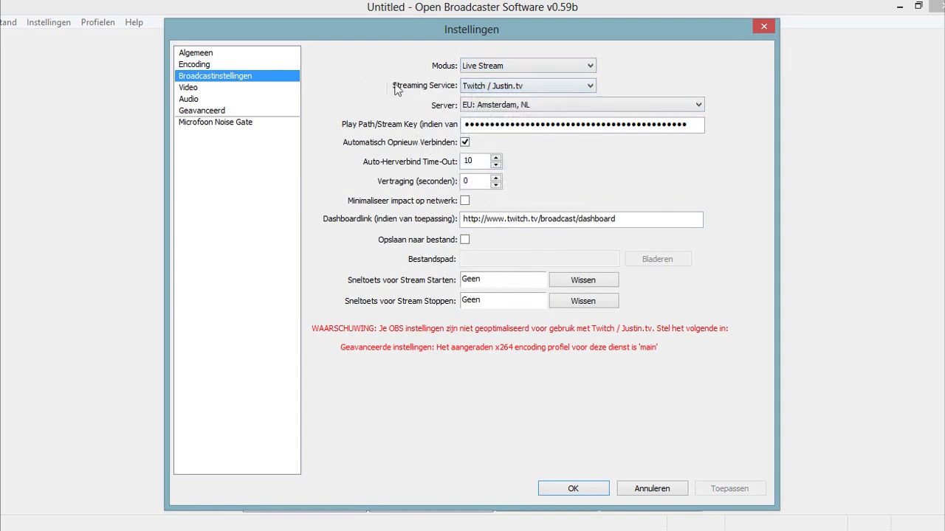
pyautogui.click(479, 107)
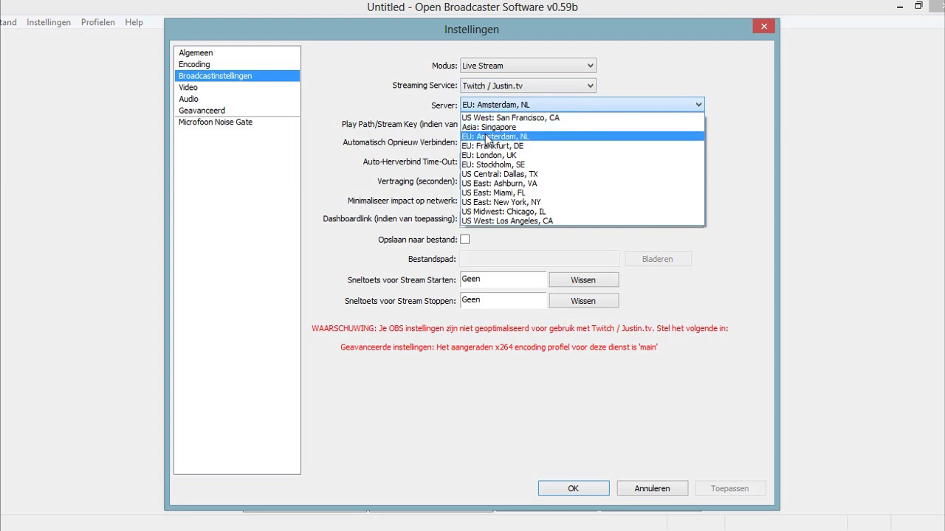
pyautogui.click(464, 138)
# Examine the stream key, reconnect time-out, dashboard link and stream hotkey fields, and go to the video settings without saving.
pyautogui.moveTo(472, 127); pyautogui.dragTo(862, 108)
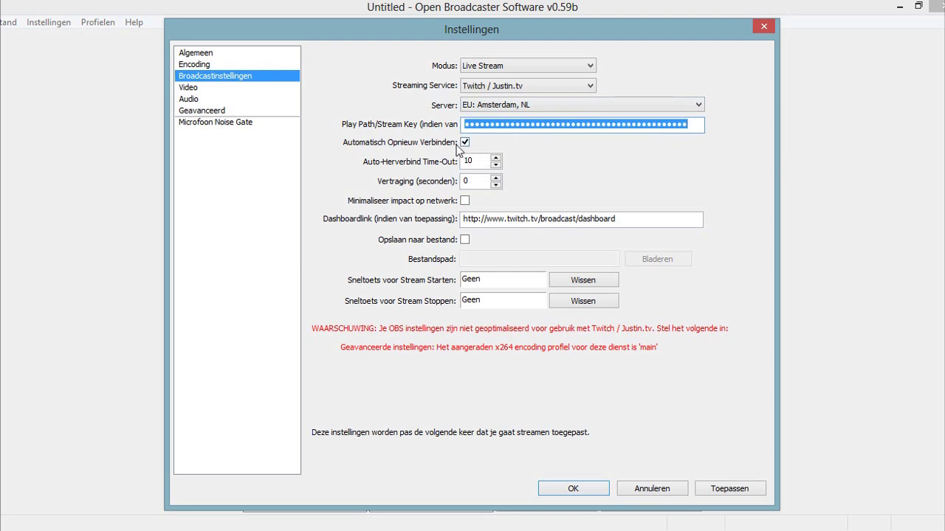
pyautogui.click(500, 127)
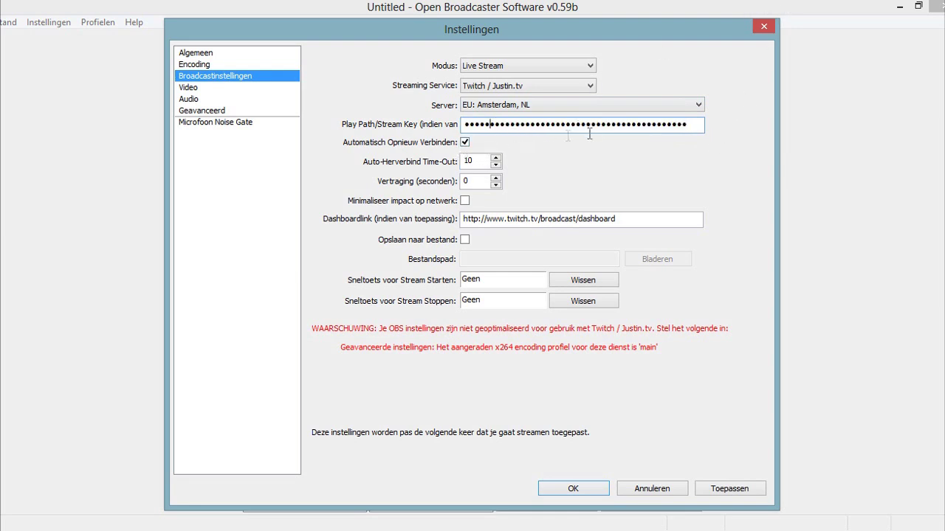
pyautogui.click(492, 158)
pyautogui.doubleClick(482, 162)
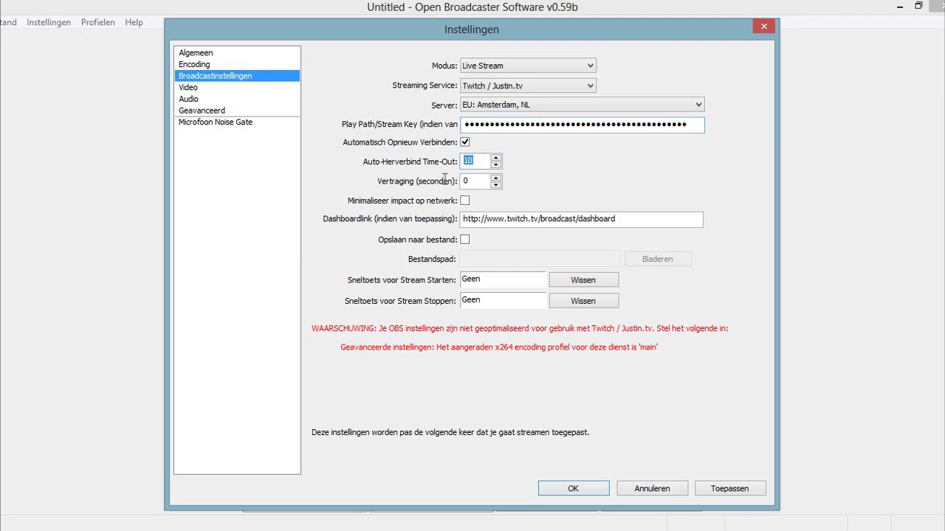
pyautogui.doubleClick(633, 225)
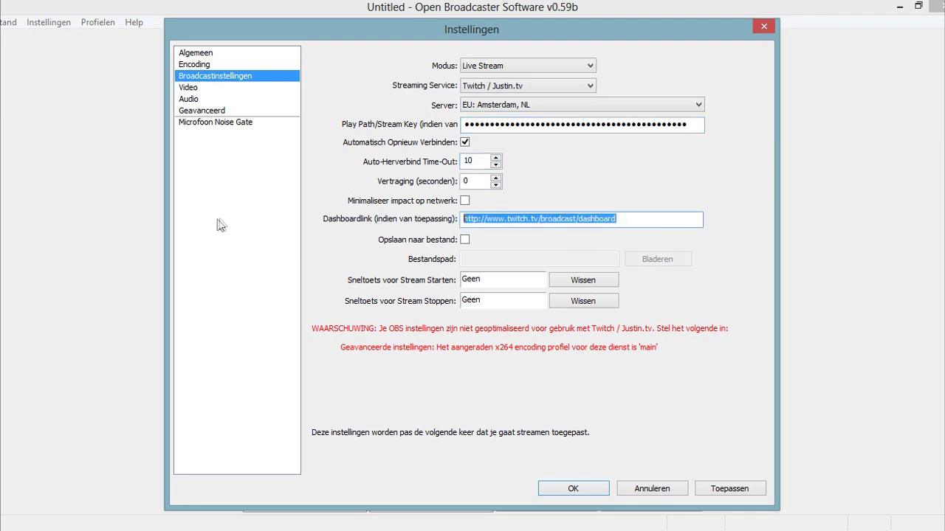
pyautogui.click(470, 222)
pyautogui.doubleClick(471, 222)
pyautogui.click(481, 281)
pyautogui.click(493, 305)
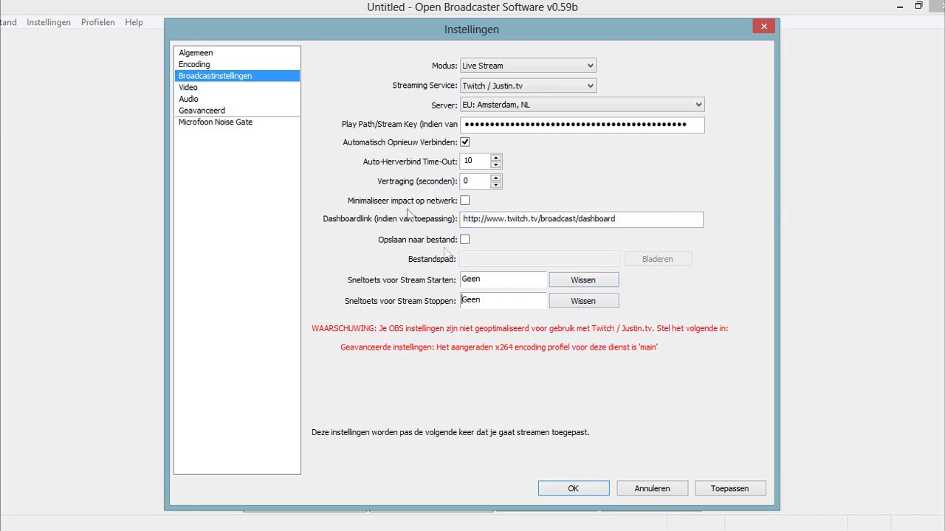
pyautogui.click(232, 88)
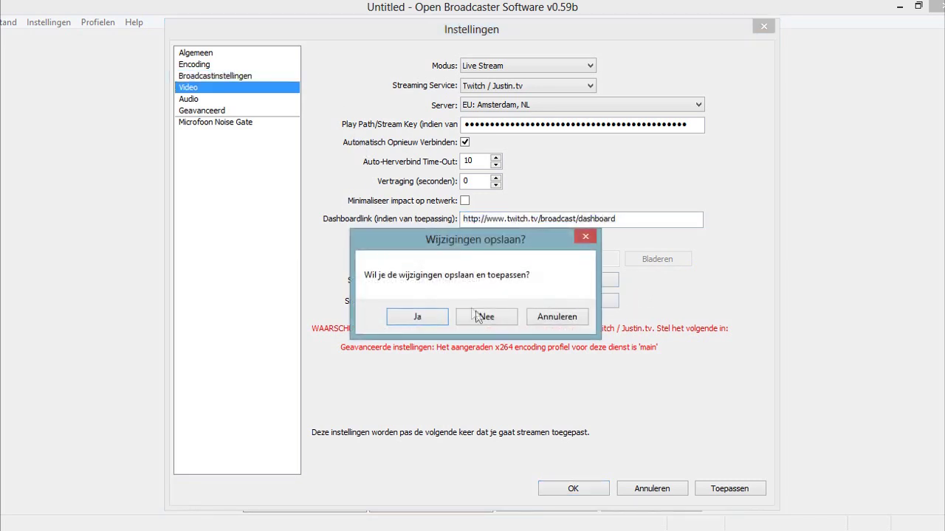
pyautogui.click(477, 317)
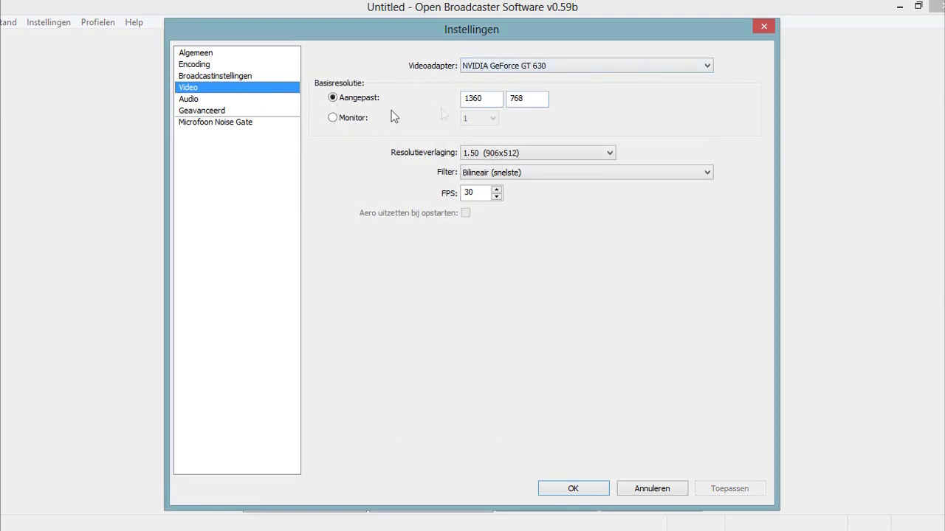
# Try the monitor-based base resolution, return it to custom, and go to the audio settings without saving.
pyautogui.click(333, 119)
pyautogui.click(487, 119)
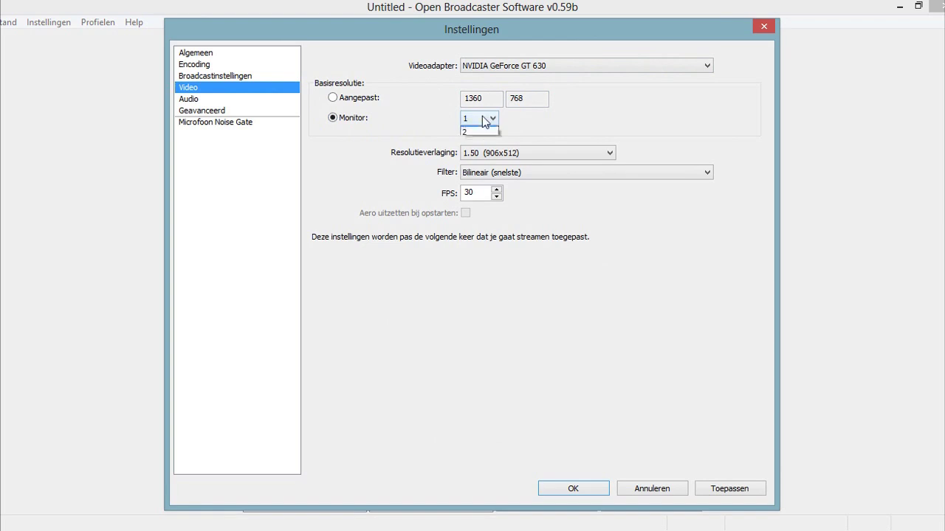
pyautogui.click(399, 145)
pyautogui.click(332, 98)
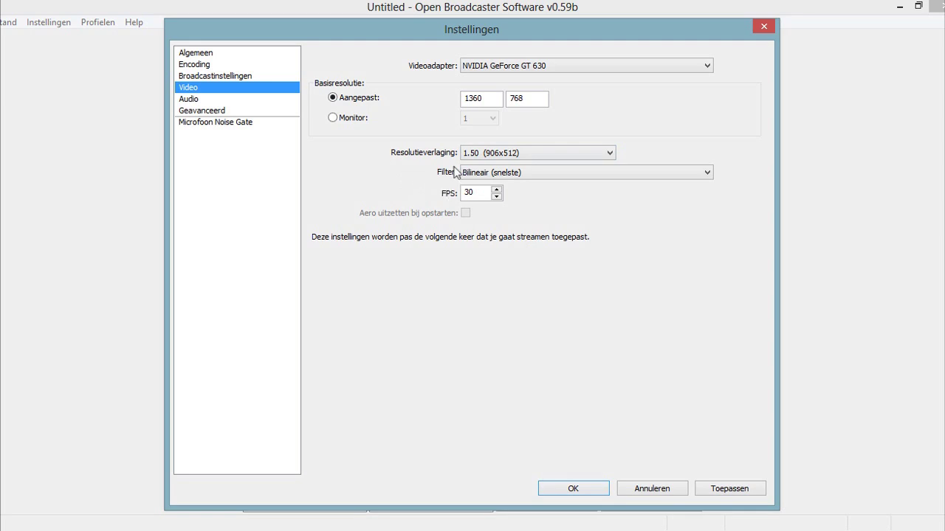
pyautogui.click(194, 98)
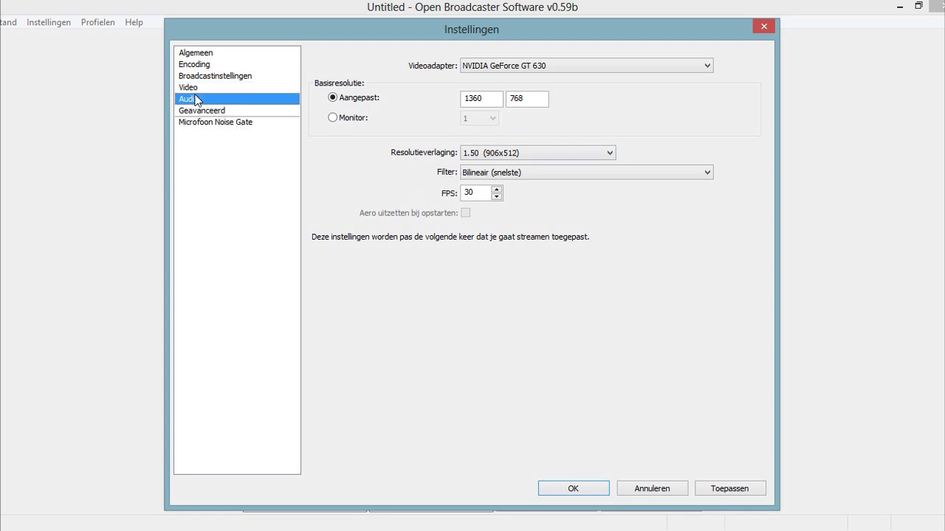
pyautogui.click(486, 316)
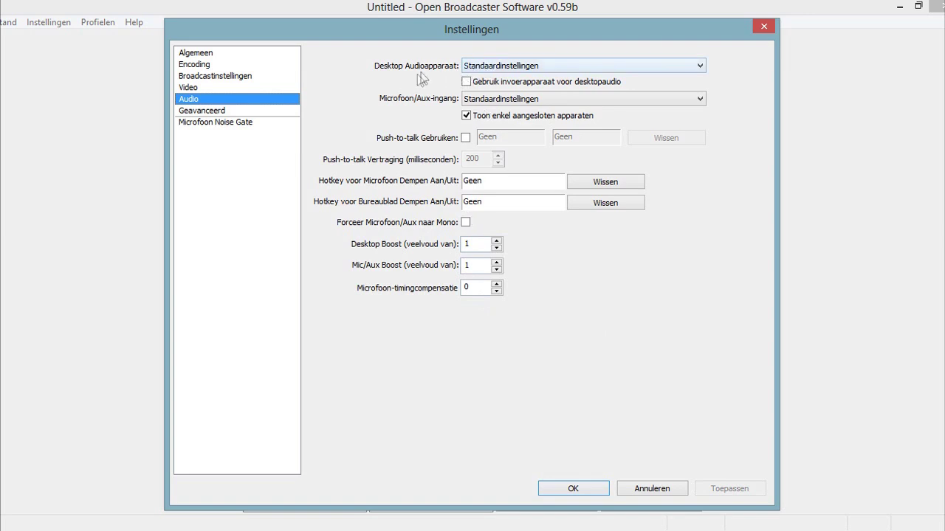
# Look over the desktop audio devices and choose Headset Microphone (Sound Blaster Tactic(3D) Alpha) as the microphone input.
pyautogui.click(474, 69)
pyautogui.click(417, 93)
pyautogui.click(471, 99)
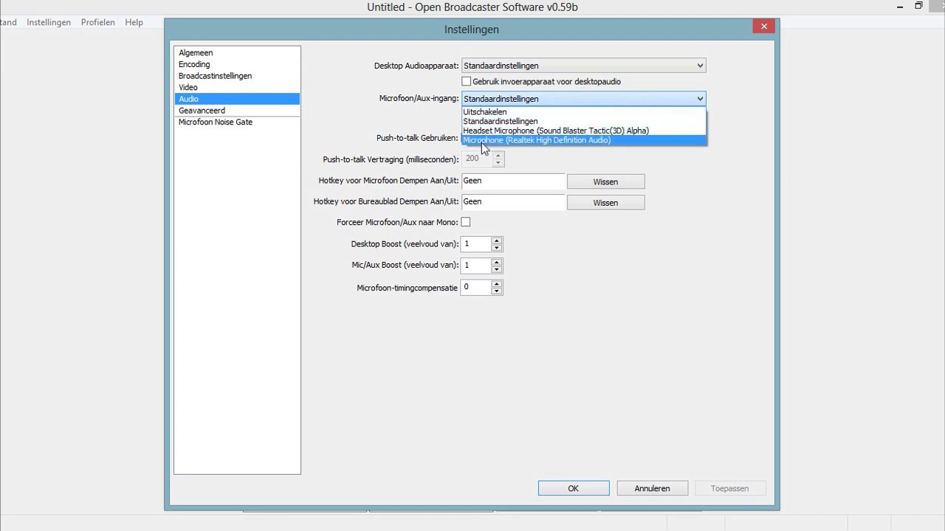
pyautogui.click(479, 131)
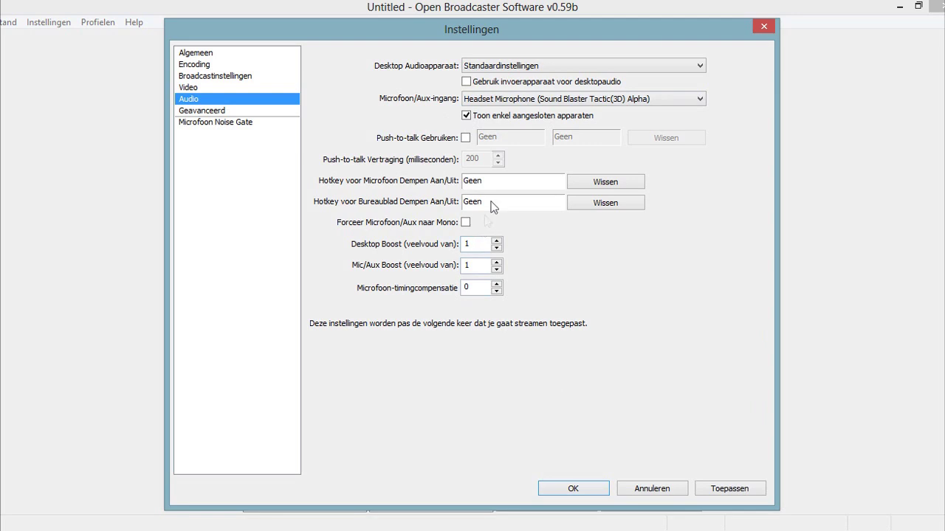
# Examine the mute hotkey, desktop boost and microphone timing fields, and go to the advanced settings without saving the audio changes.
pyautogui.click(467, 203)
pyautogui.moveTo(473, 245); pyautogui.dragTo(454, 251)
pyautogui.doubleClick(485, 294)
pyautogui.click(215, 110)
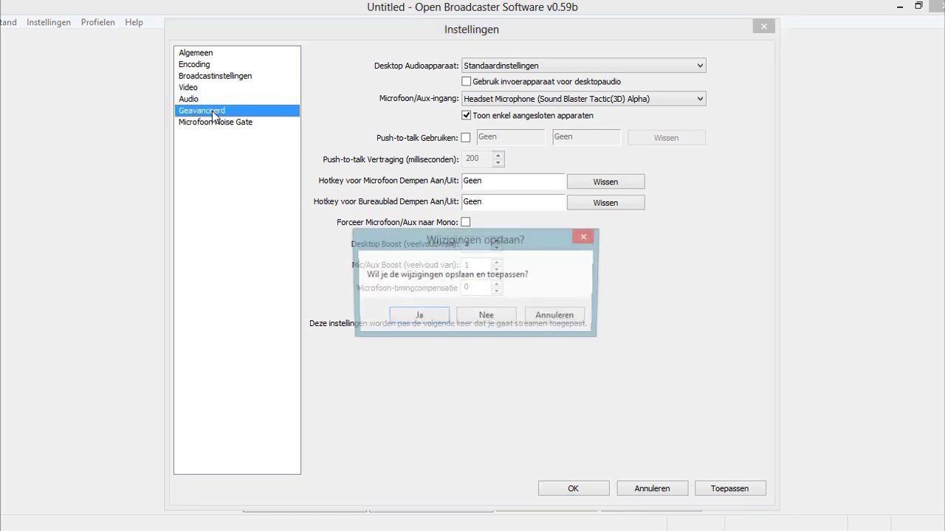
pyautogui.click(510, 319)
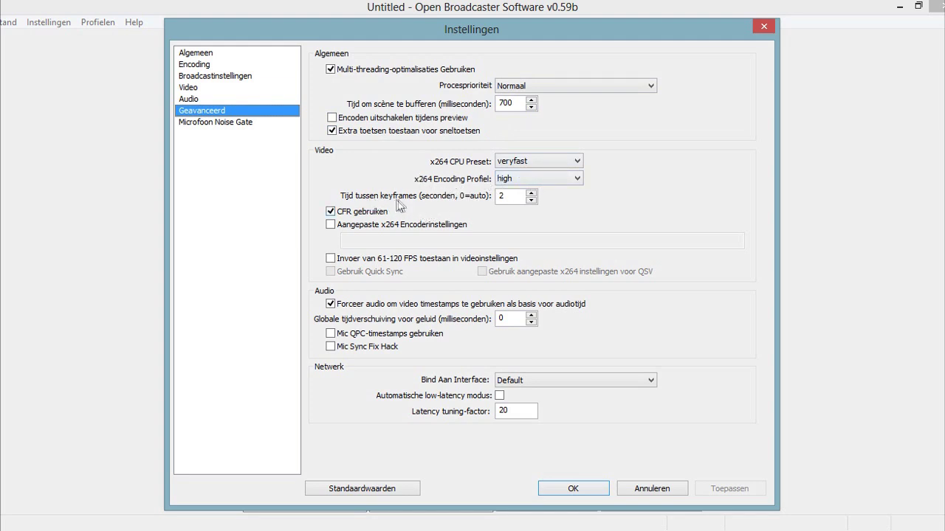
# Examine the keyframe interval, global audio time offset and latency tuning factor in the advanced settings.
pyautogui.moveTo(514, 196); pyautogui.dragTo(486, 209)
pyautogui.doubleClick(517, 319)
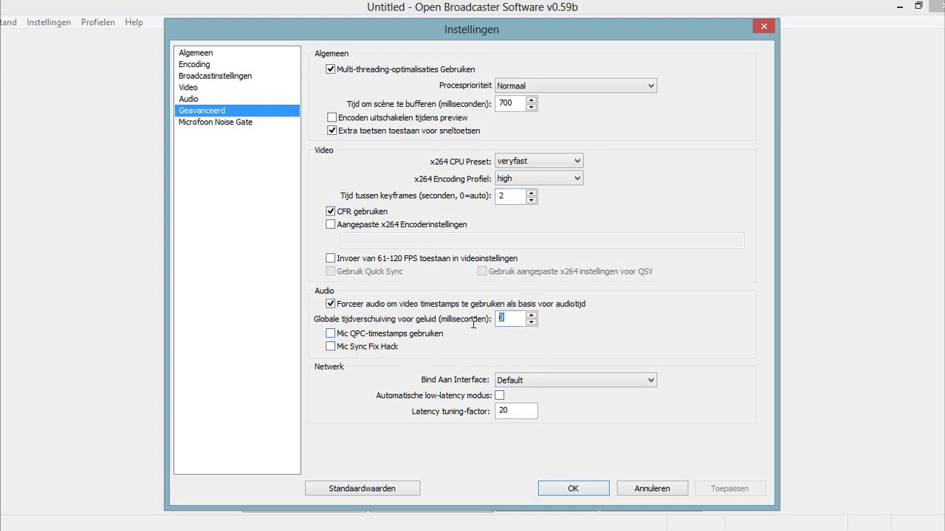
pyautogui.doubleClick(503, 411)
# Go to the microphone noise gate settings, preview the live microphone level against the thresholds, and stop the preview.
pyautogui.click(222, 122)
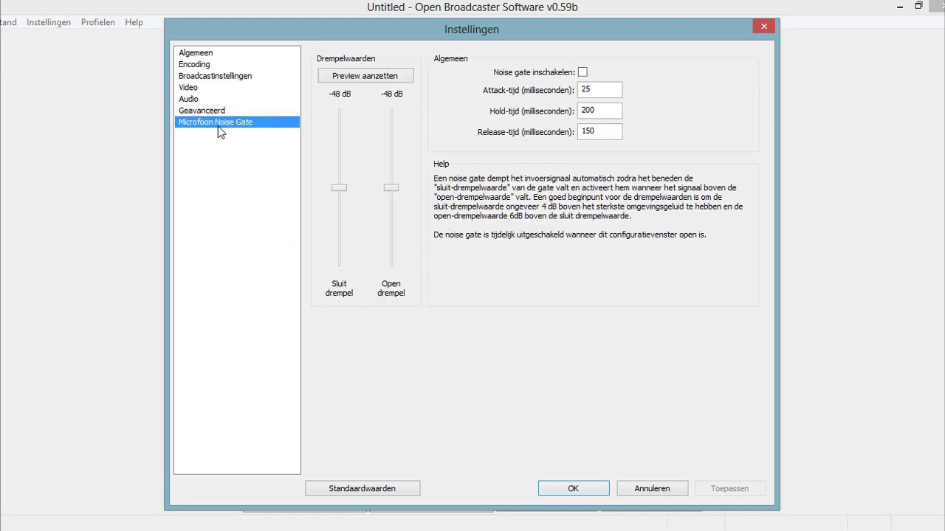
pyautogui.click(372, 76)
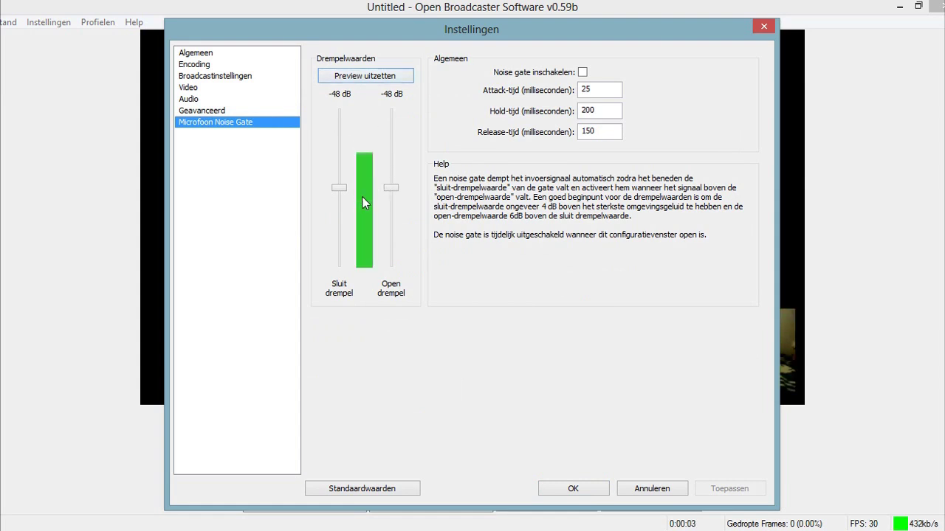
pyautogui.click(360, 80)
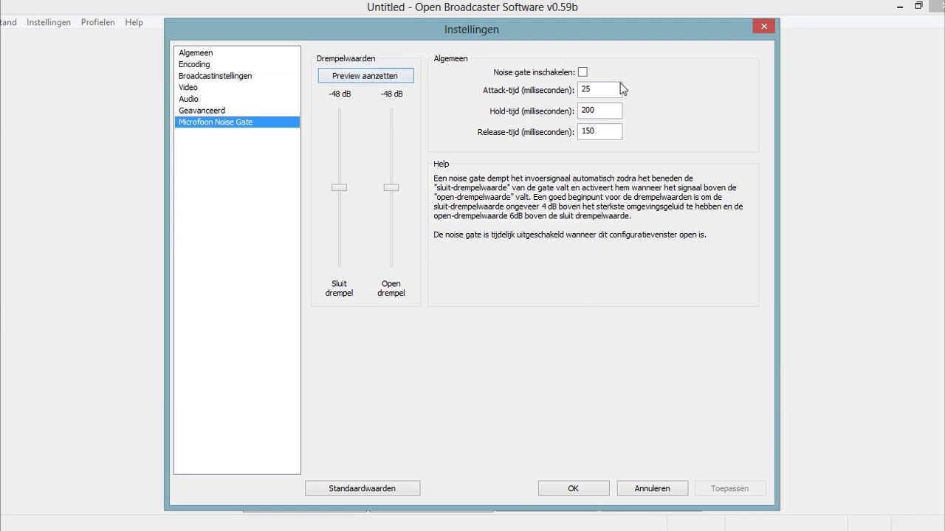
# Try switching the noise gate on and off, examine its attack, hold and release times, and leave the settings without saving.
pyautogui.click(582, 72)
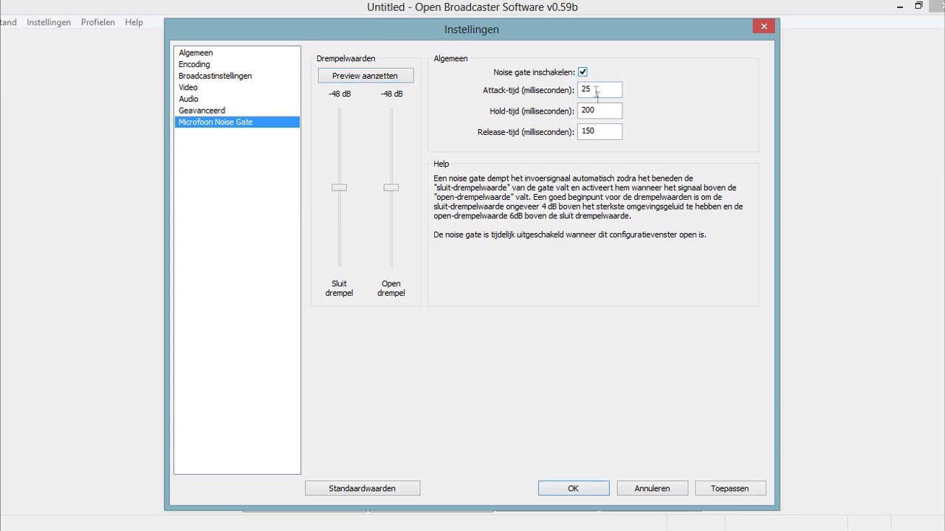
pyautogui.click(582, 72)
pyautogui.moveTo(603, 90); pyautogui.dragTo(555, 87)
pyautogui.moveTo(617, 112); pyautogui.dragTo(565, 109)
pyautogui.moveTo(605, 132); pyautogui.dragTo(554, 130)
pyautogui.click(674, 489)
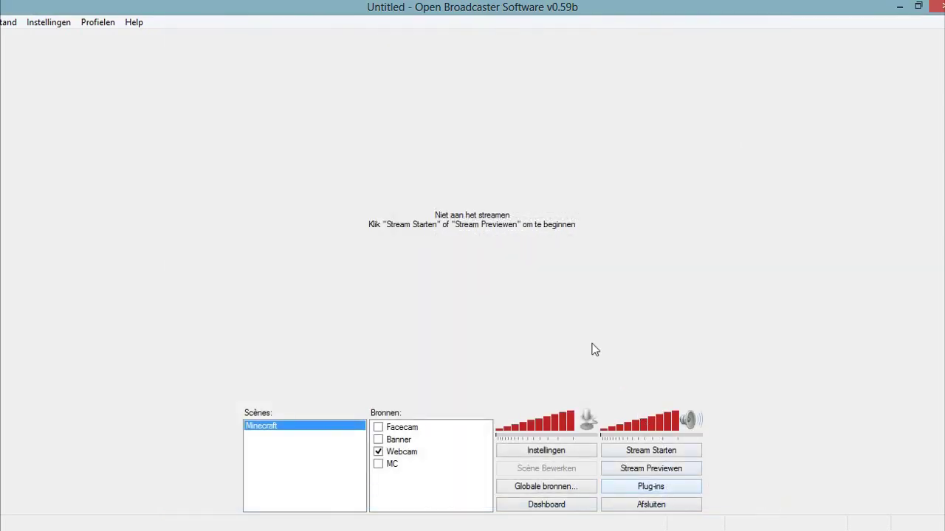
# Add a new scene named Youtube.
pyautogui.rightClick(271, 452)
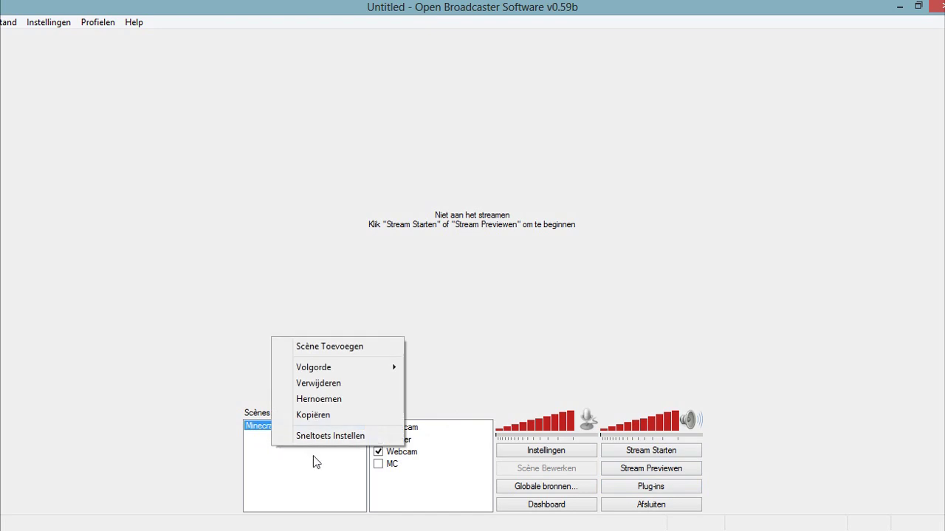
pyautogui.click(317, 346)
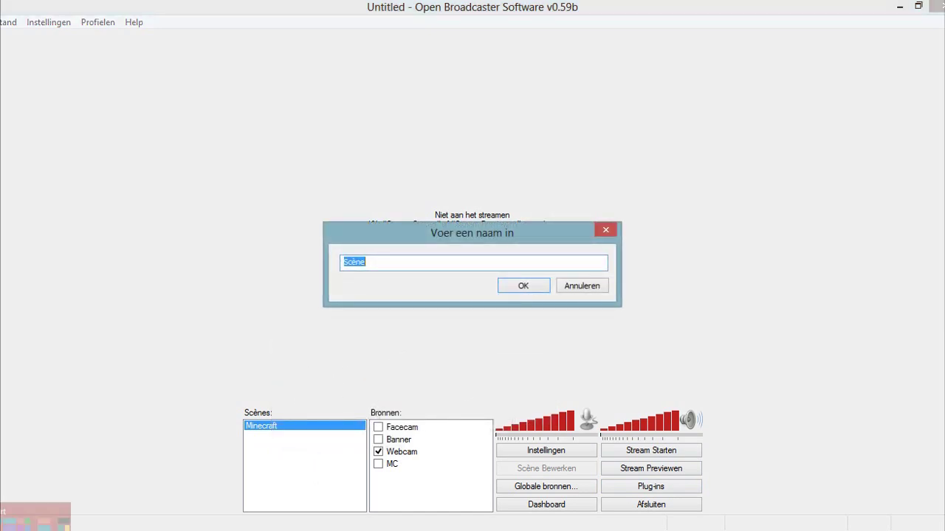
pyautogui.moveTo(73, 528)
pyautogui.write('Youtube')
pyautogui.press('Return')
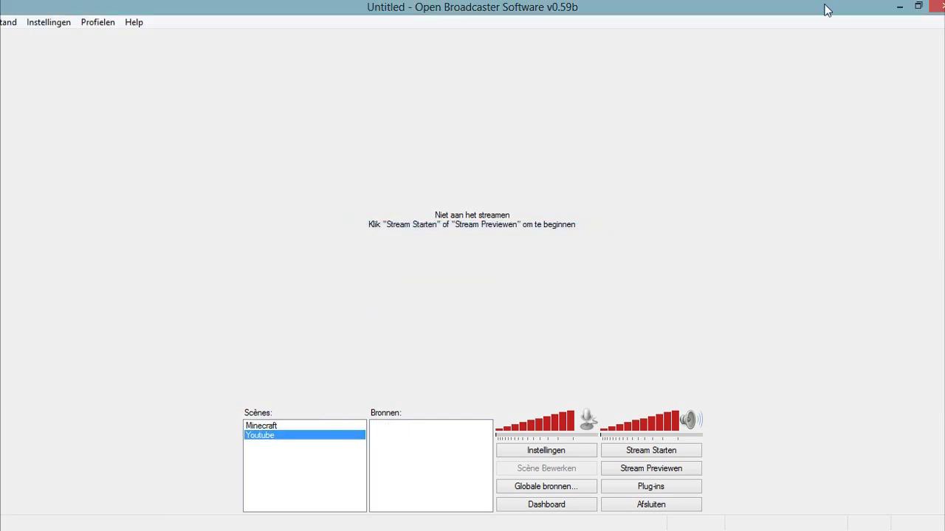
# Examine the source types that can be added to the Youtube scene without adding one.
pyautogui.rightClick(453, 454)
pyautogui.moveTo(517, 465)
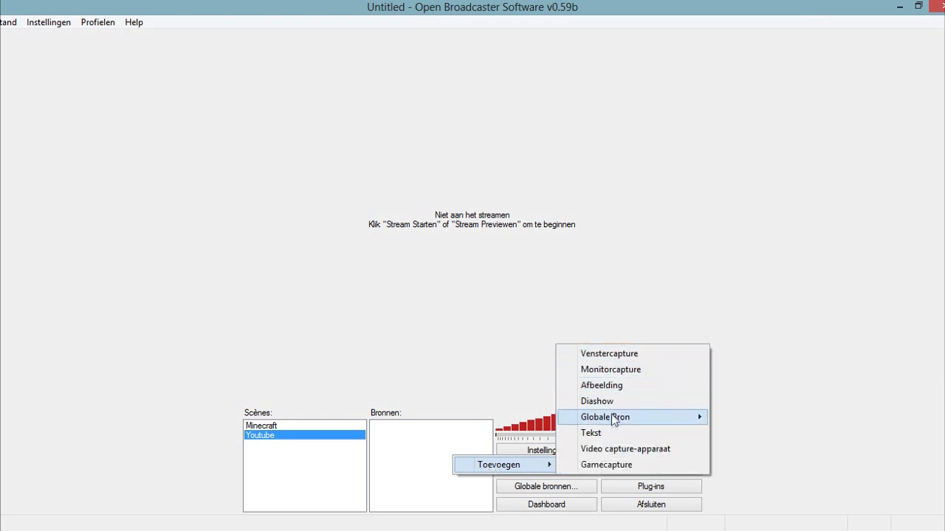
pyautogui.moveTo(614, 419)
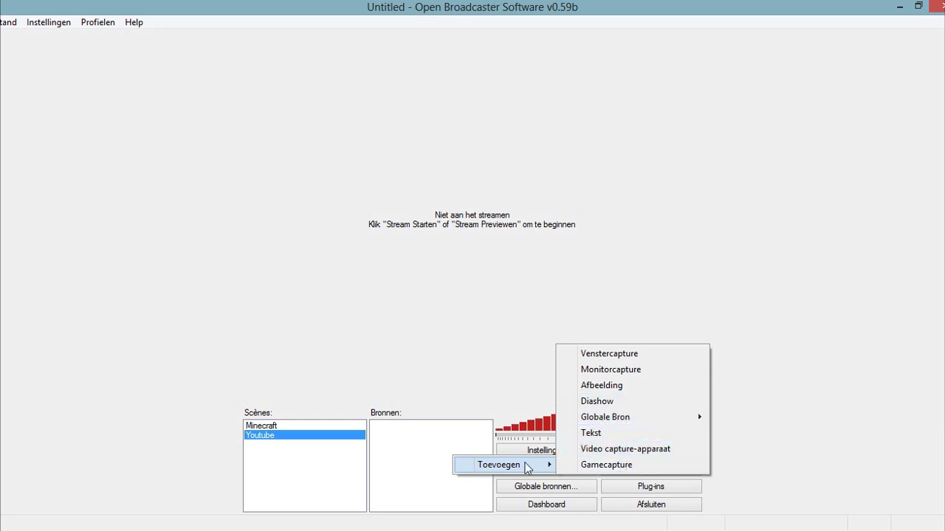
pyautogui.press('Escape')
pyautogui.press('Escape')
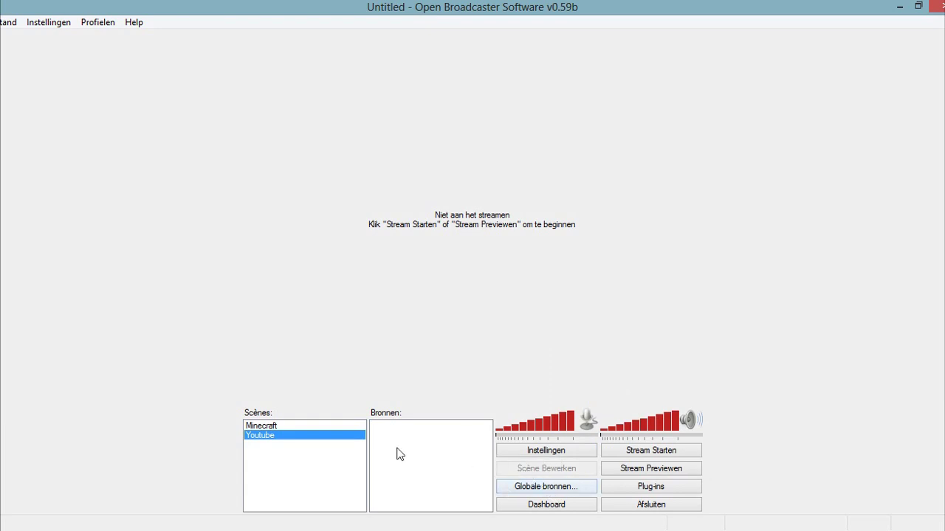
# Look over the global sources list and its option for adding a source, and close it without changes.
pyautogui.click(517, 493)
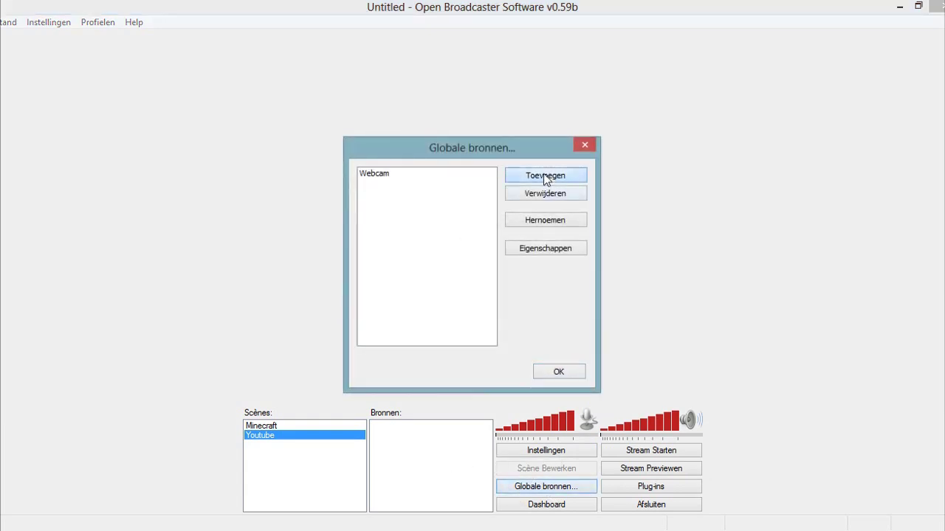
pyautogui.click(544, 178)
pyautogui.press('Escape')
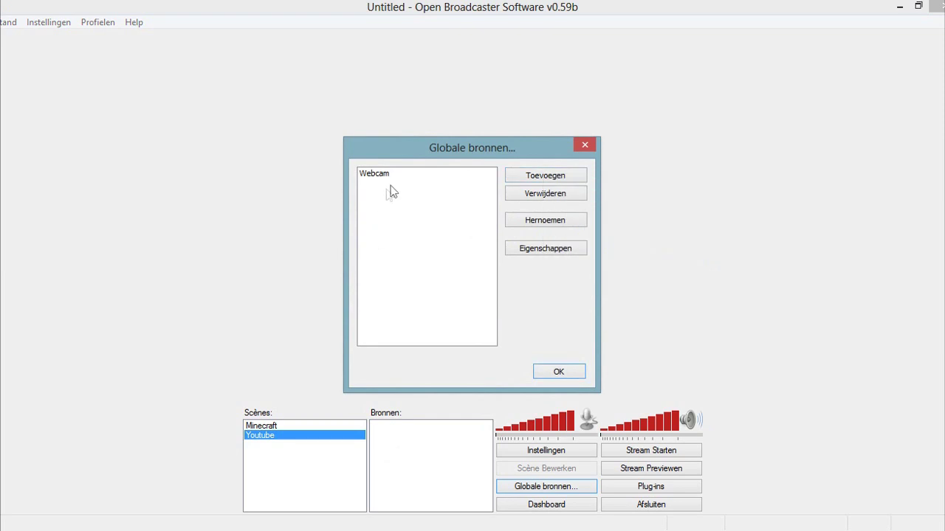
pyautogui.click(559, 372)
# Add another scene named "." and check which global sources can be added to it.
pyautogui.rightClick(276, 484)
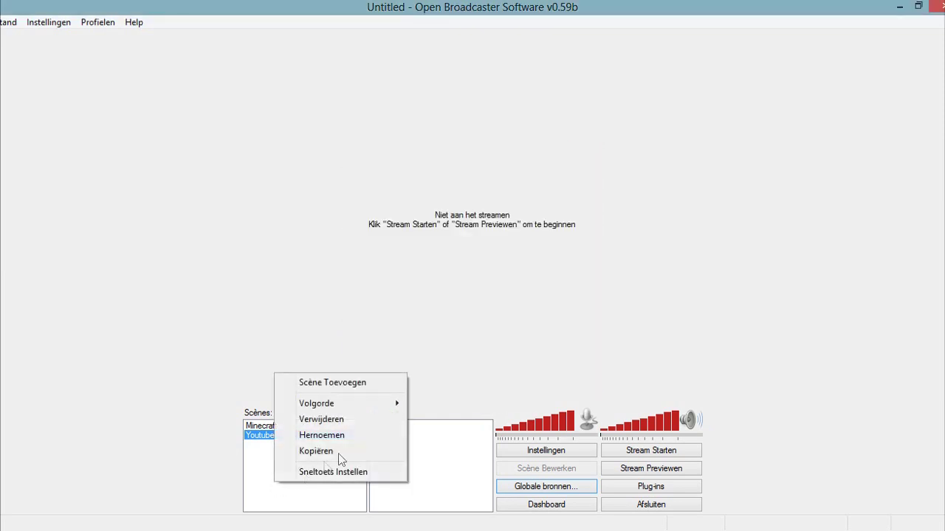
pyautogui.click(339, 385)
pyautogui.press('Return')
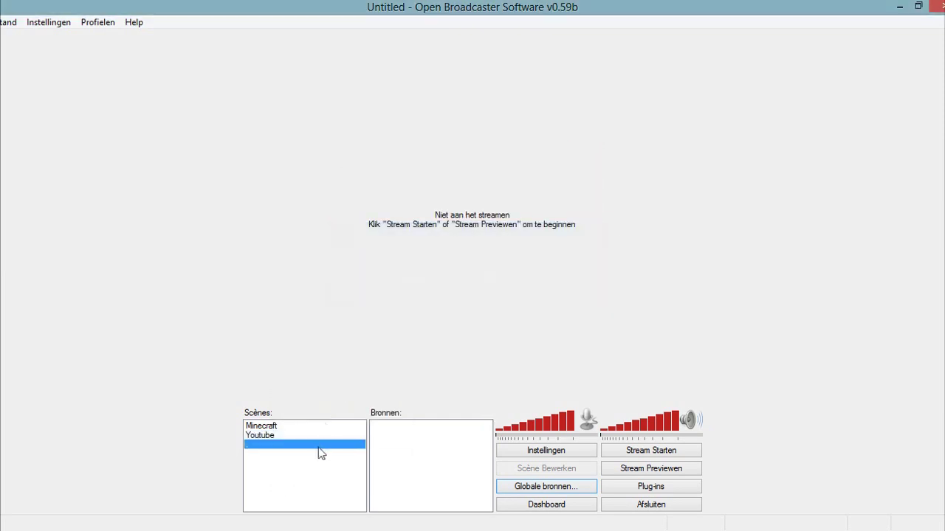
pyautogui.rightClick(435, 448)
pyautogui.moveTo(473, 452)
pyautogui.moveTo(580, 404)
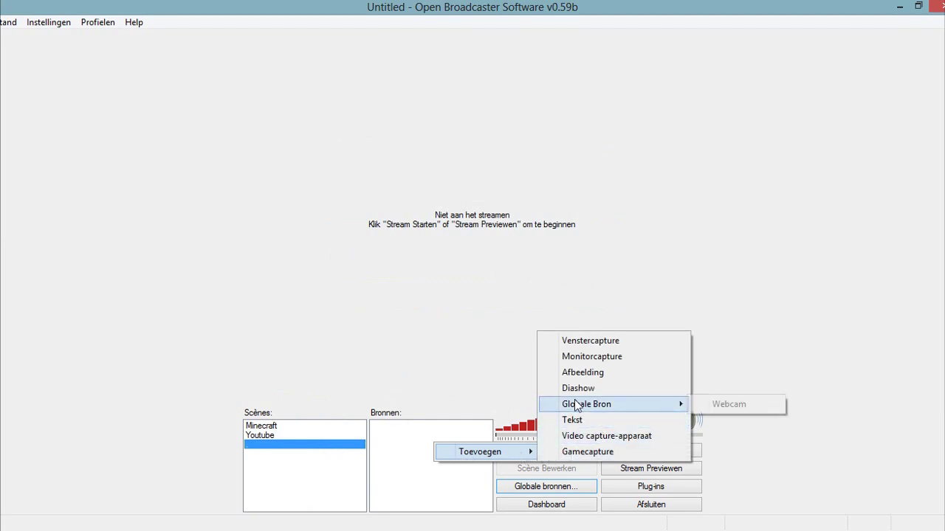
# Add the global Webcam source to the Youtube scene under the name Webcam and start the stream preview.
pyautogui.click(296, 436)
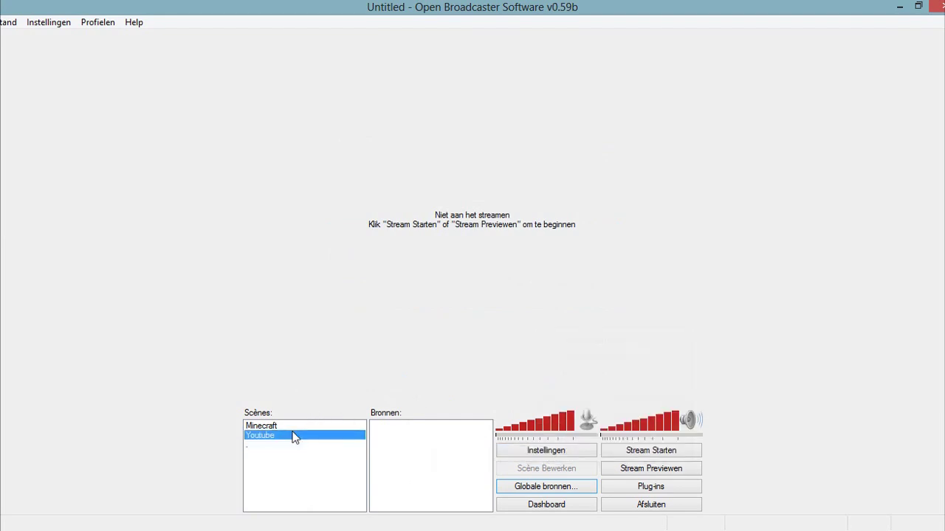
pyautogui.rightClick(383, 436)
pyautogui.moveTo(458, 452)
pyautogui.moveTo(571, 400)
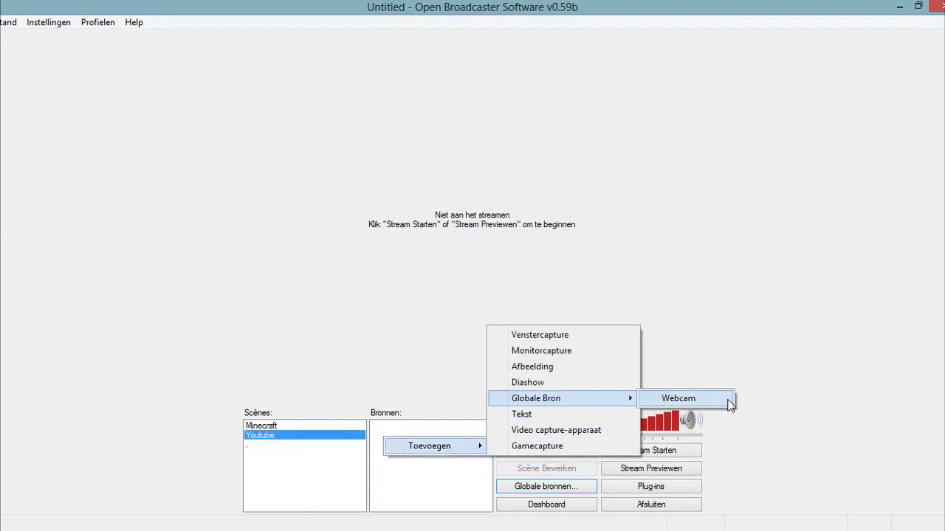
pyautogui.click(729, 403)
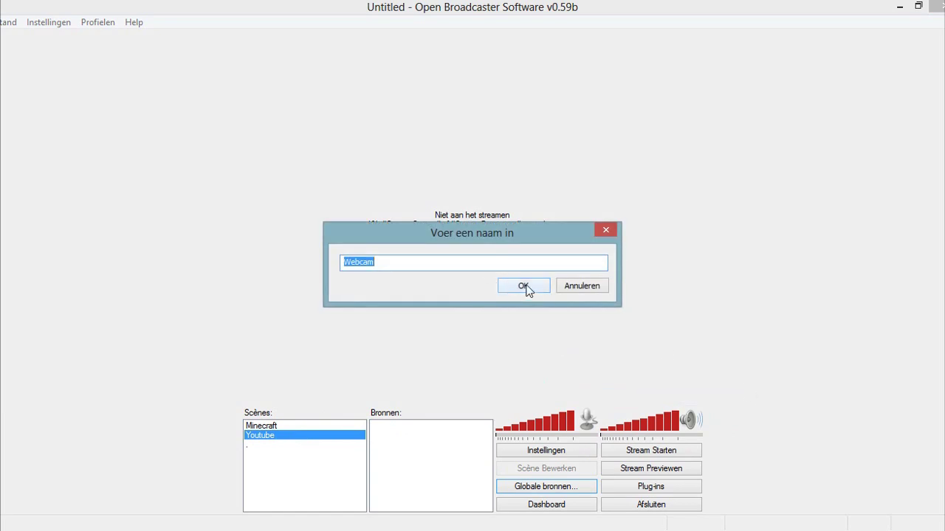
pyautogui.click(525, 287)
pyautogui.click(660, 469)
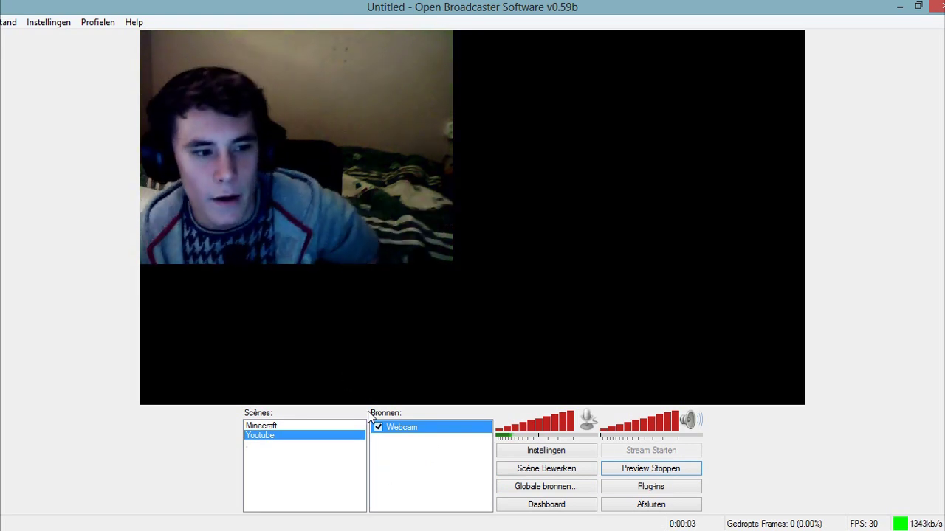
# Switch to the Minecraft scene and enable its Banner, Facecam and MC sources.
pyautogui.click(321, 426)
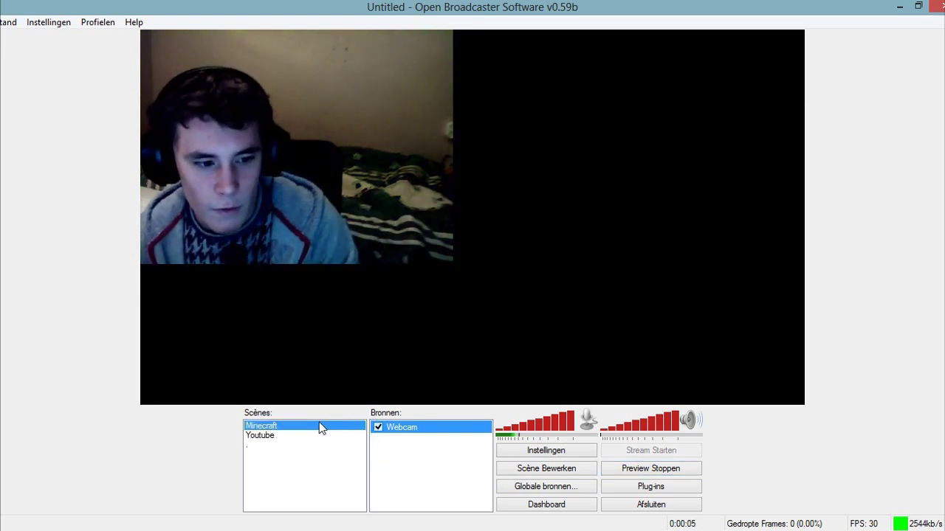
pyautogui.click(378, 439)
pyautogui.click(378, 427)
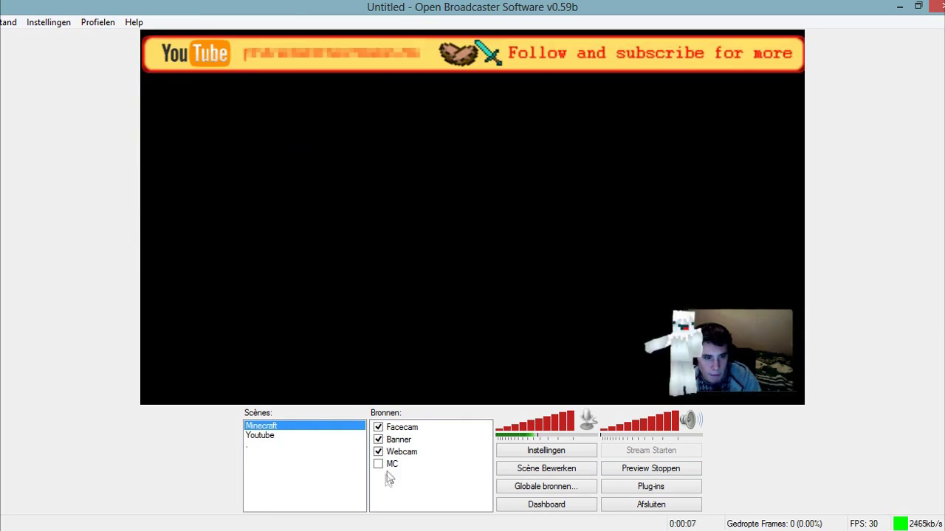
pyautogui.click(379, 465)
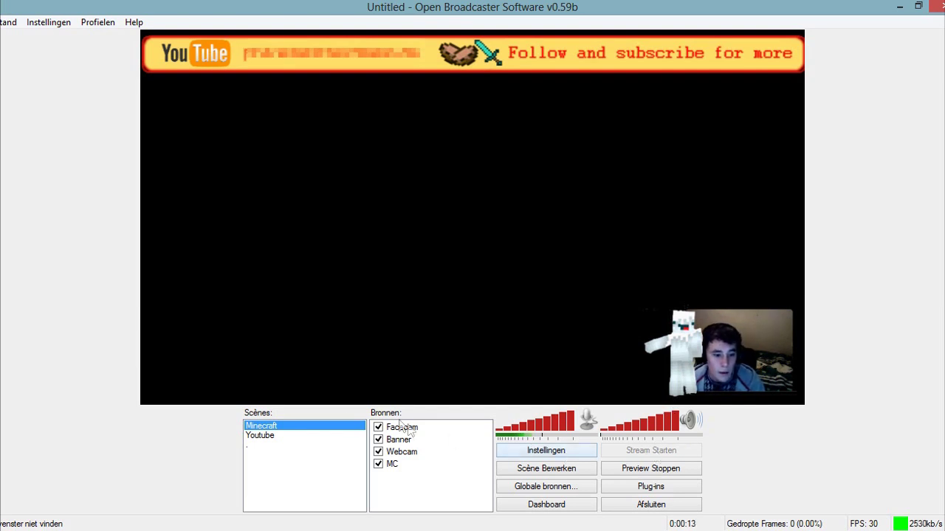
# Disable the Webcam source in the Minecraft scene and in the Youtube scene.
pyautogui.click(378, 452)
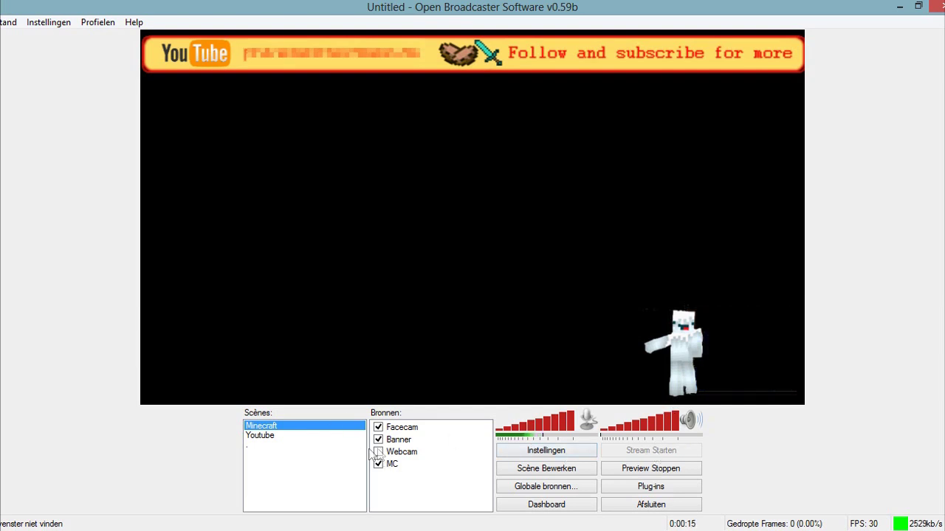
pyautogui.click(300, 435)
pyautogui.click(378, 427)
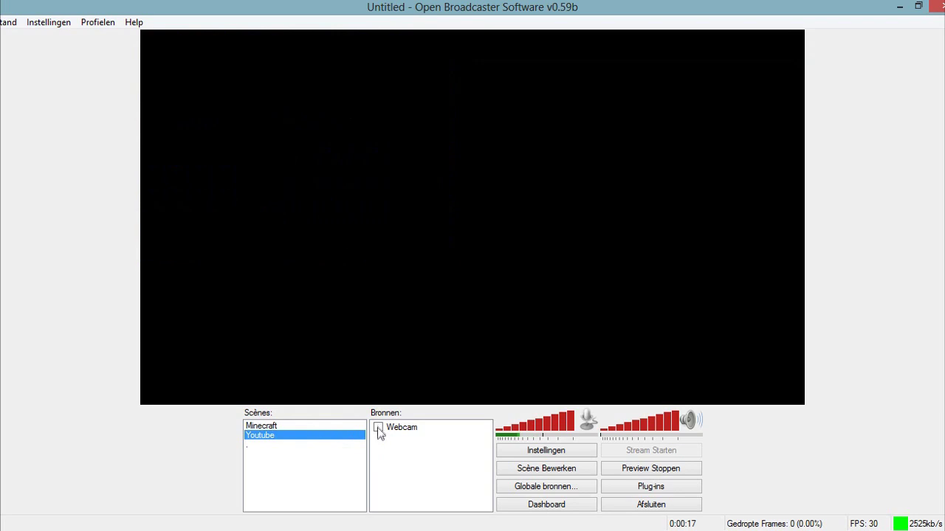